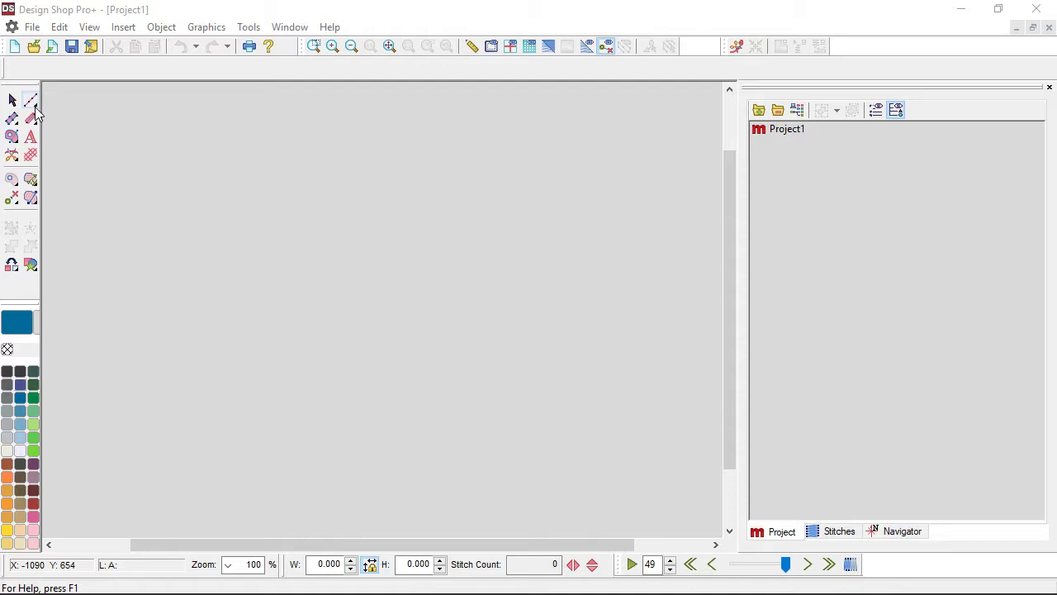
Choose the Manual Stitch Input Method from the line tool flyout.
mouse_move(35, 113)
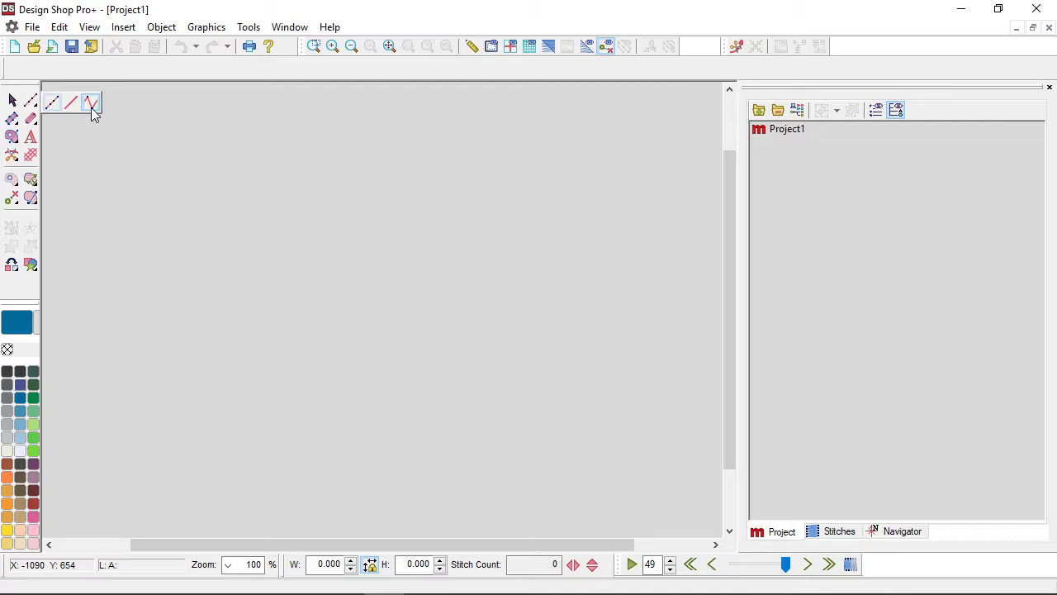
click(91, 103)
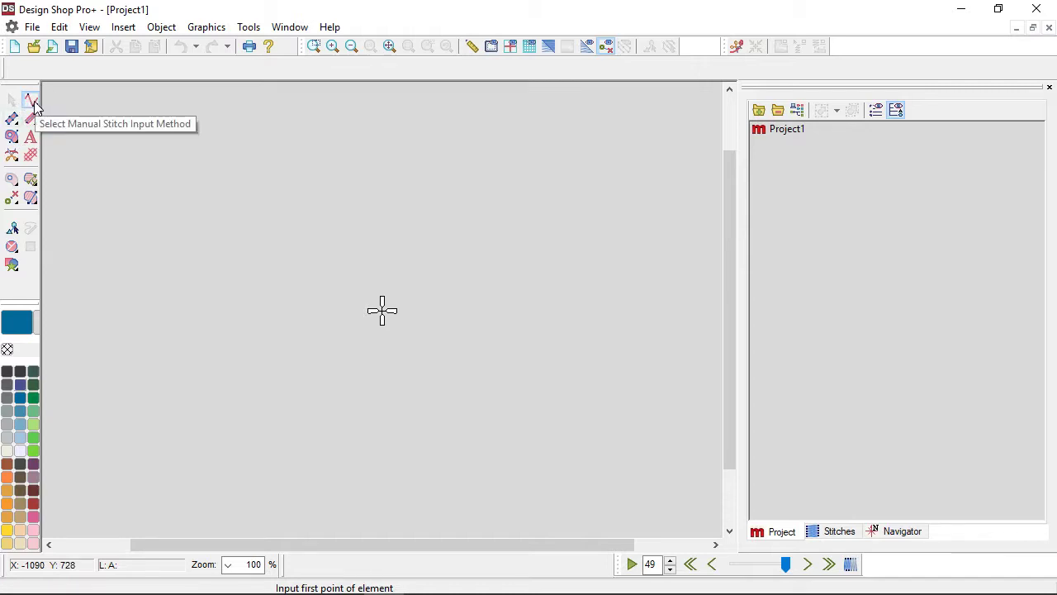
Switch to the Walk Input Method, with Normal walk type and stitch length 20.
click(34, 103)
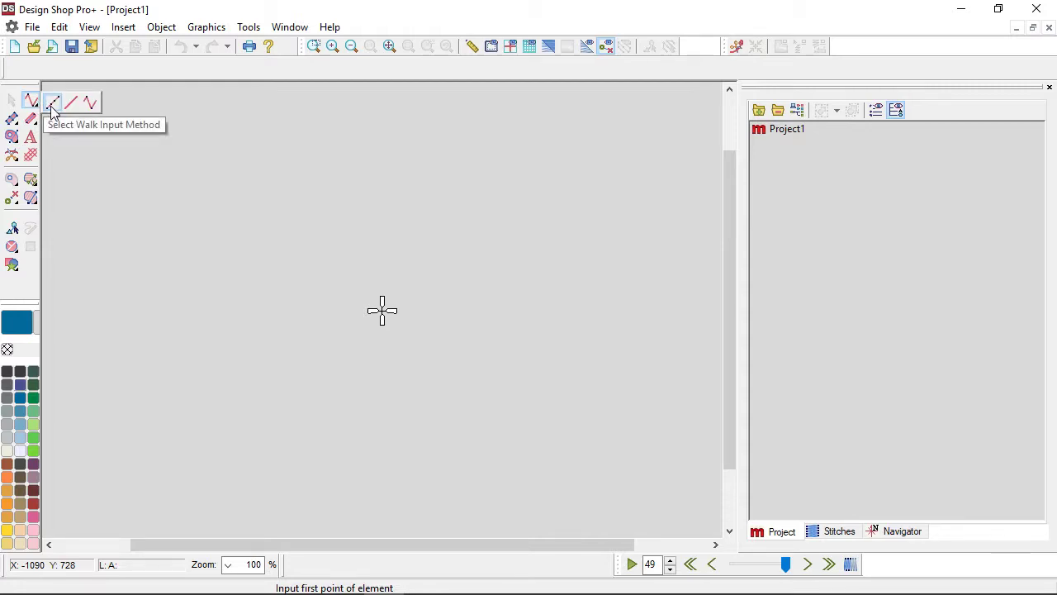
click(51, 103)
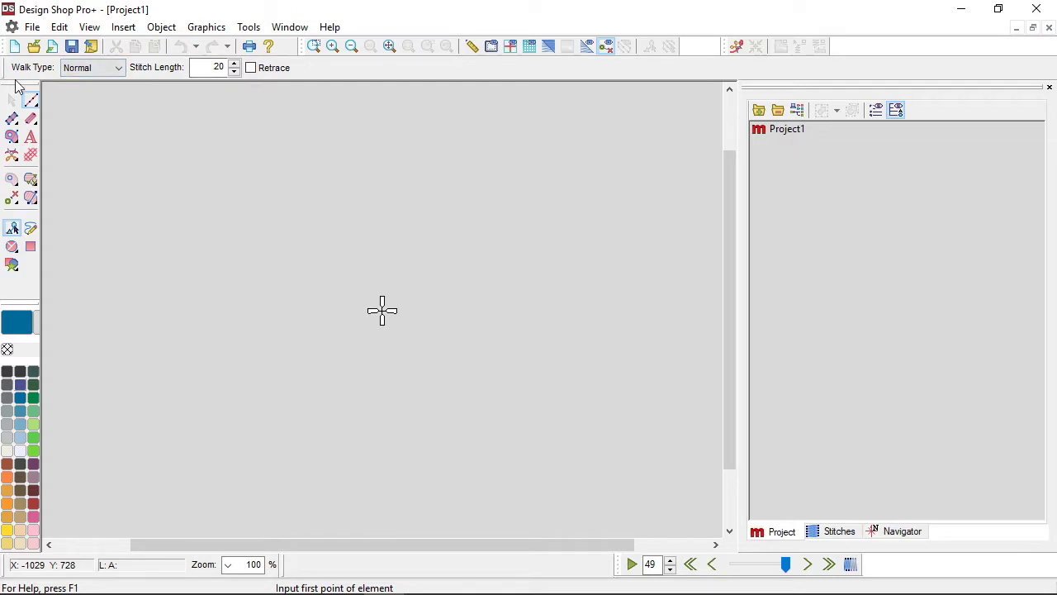
click(13, 122)
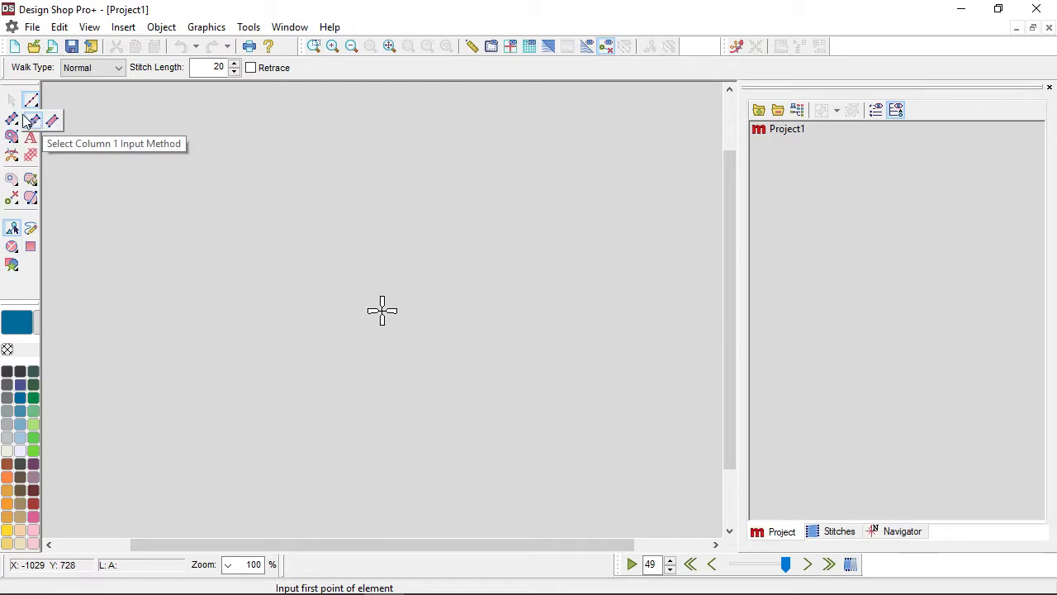
click(12, 122)
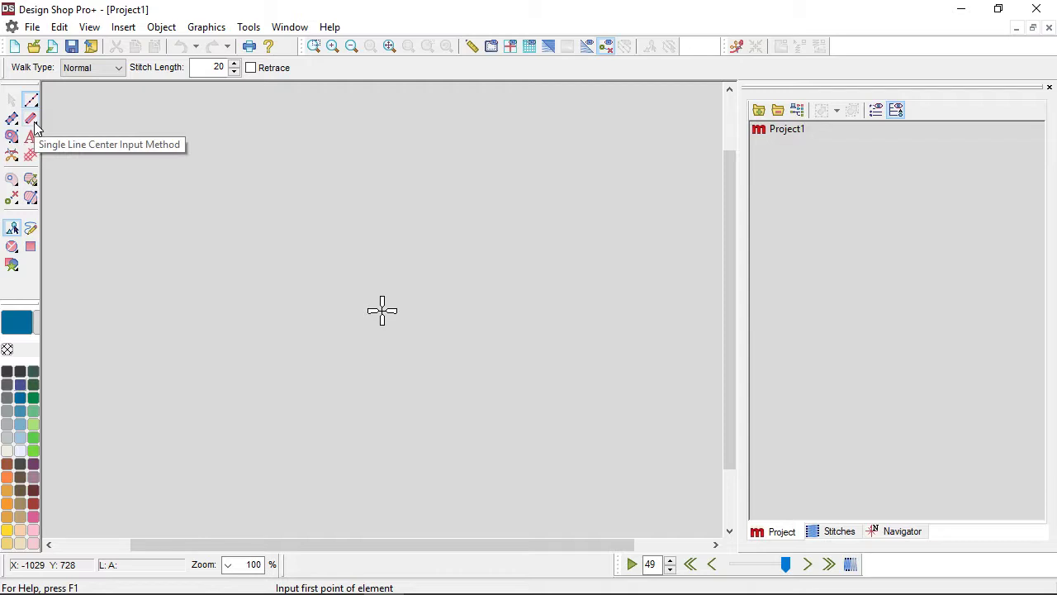
click(31, 120)
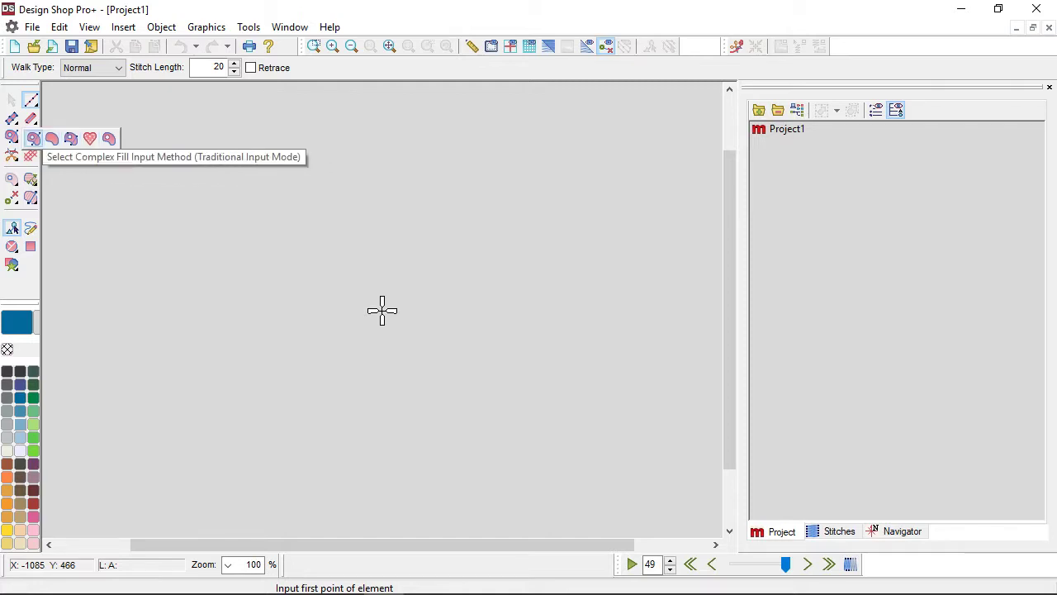
Select the Complex Fill Input Method from the fill flyout.
click(33, 138)
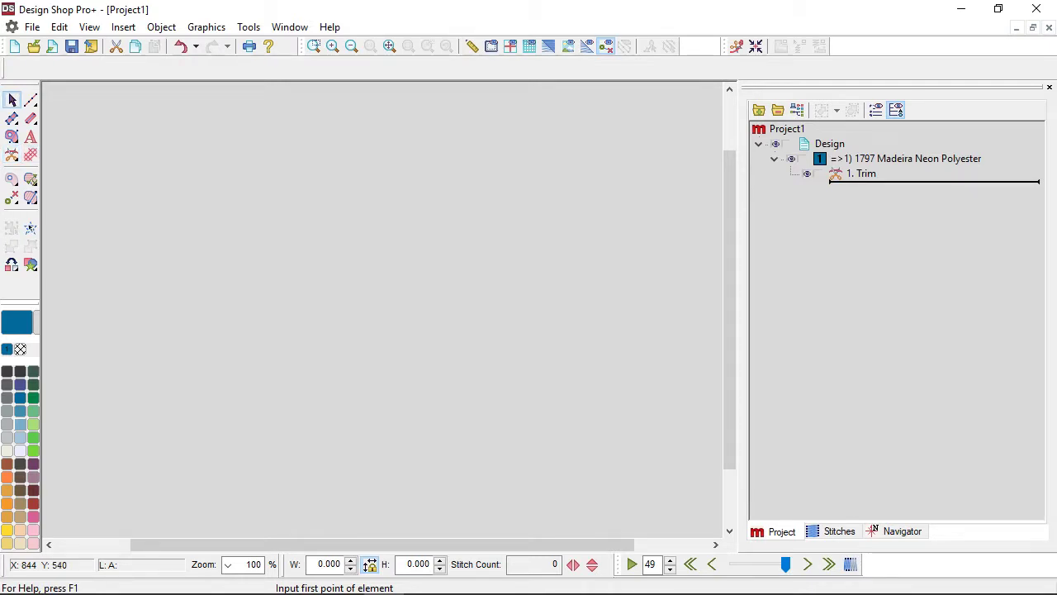
Delete the design and its trim element, then dismiss the Insert Trim options unused.
key(Escape)
key(Delete)
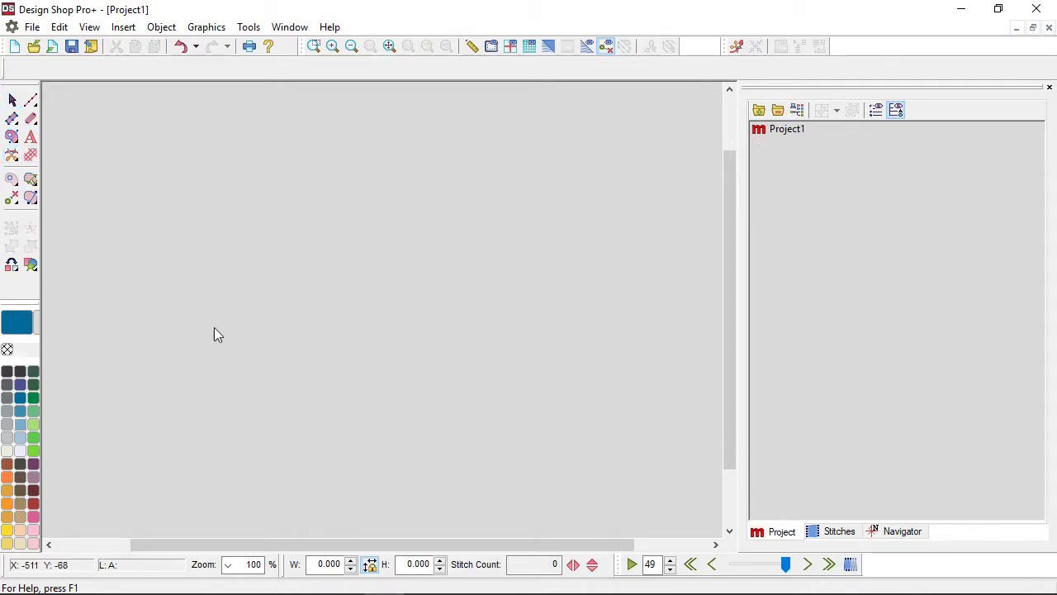
click(16, 162)
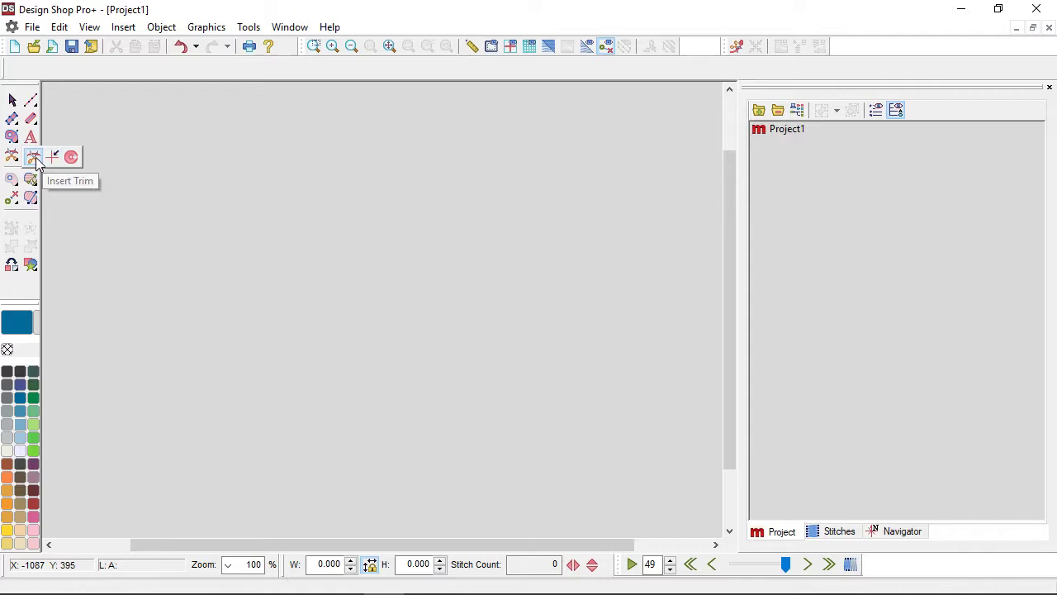
click(17, 162)
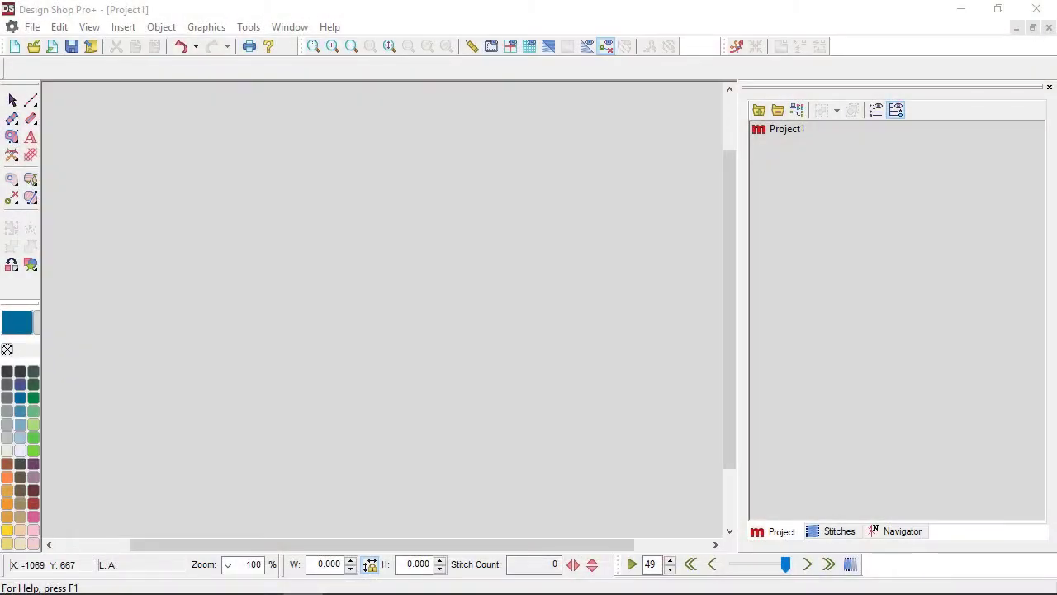
Activate the Walk line tool, with Normal walk type and stitch length 20.
click(31, 99)
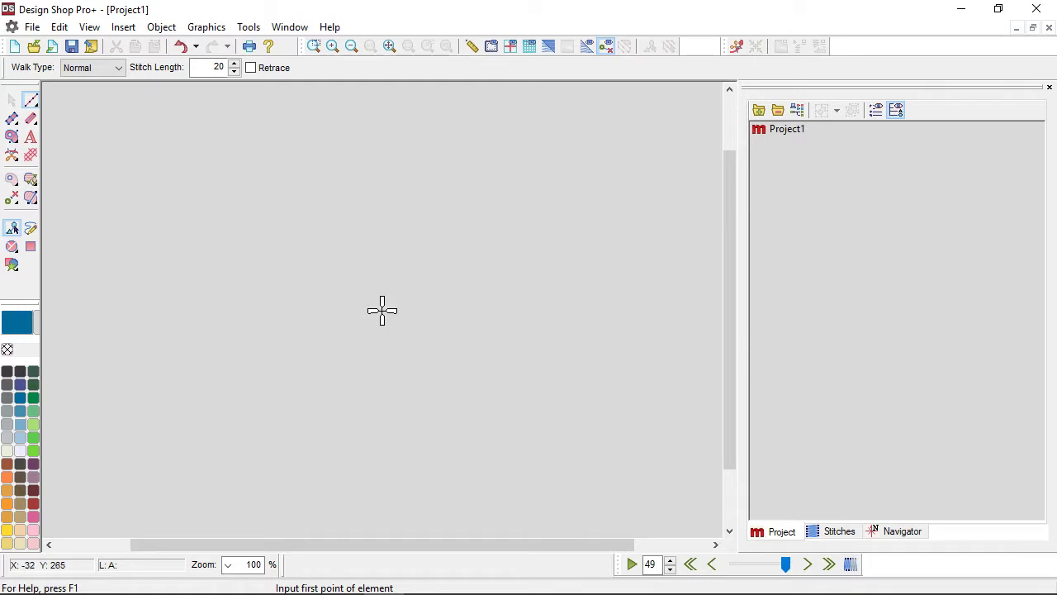
Draft a walk line with four corners and a curved arc, then discard it and exit walk drawing.
click(186, 282)
click(237, 191)
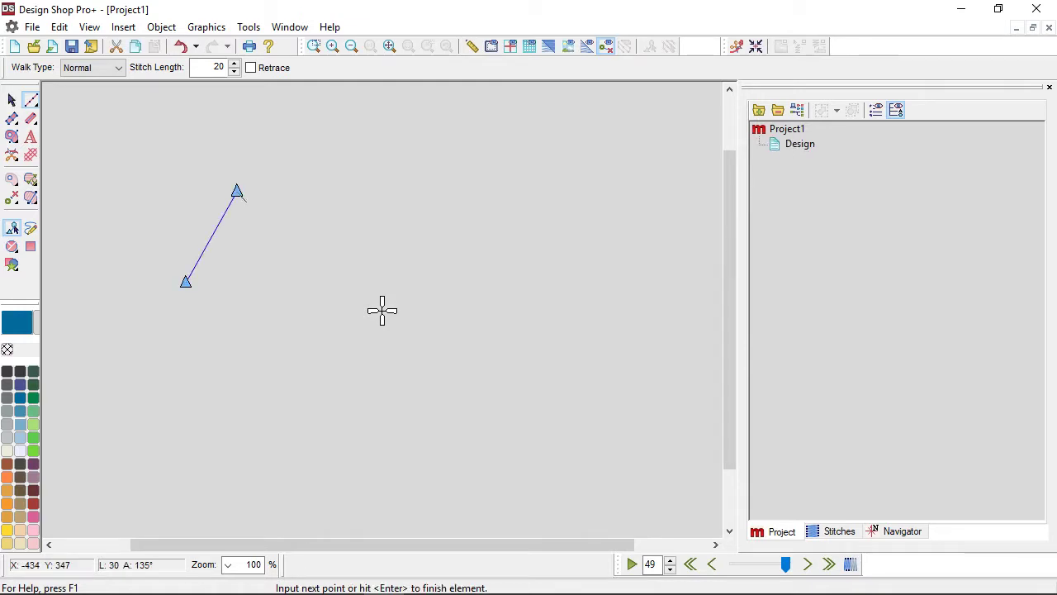
click(309, 277)
click(409, 154)
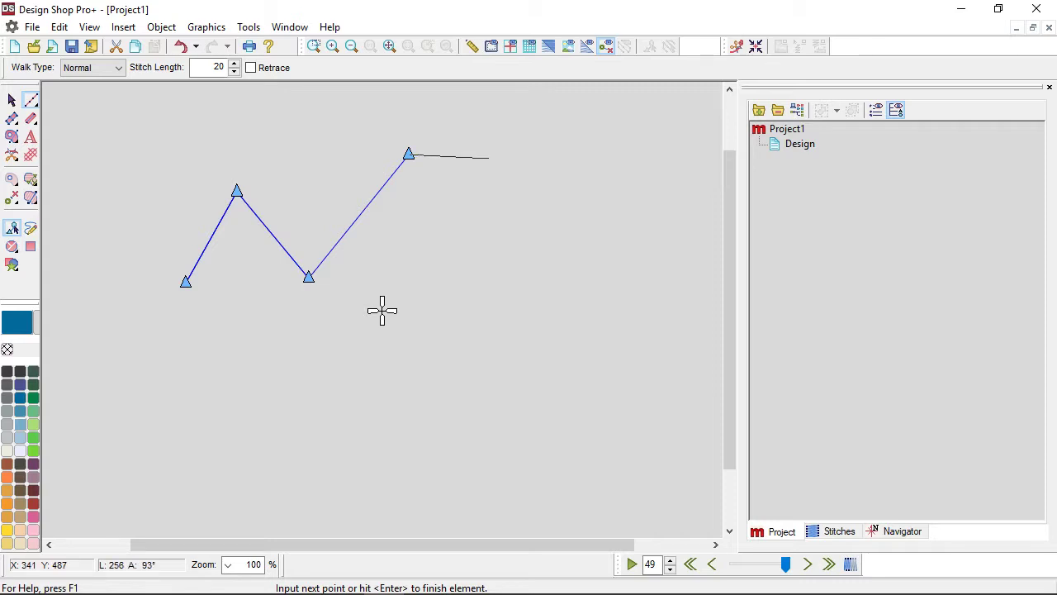
right_click(489, 158)
click(549, 239)
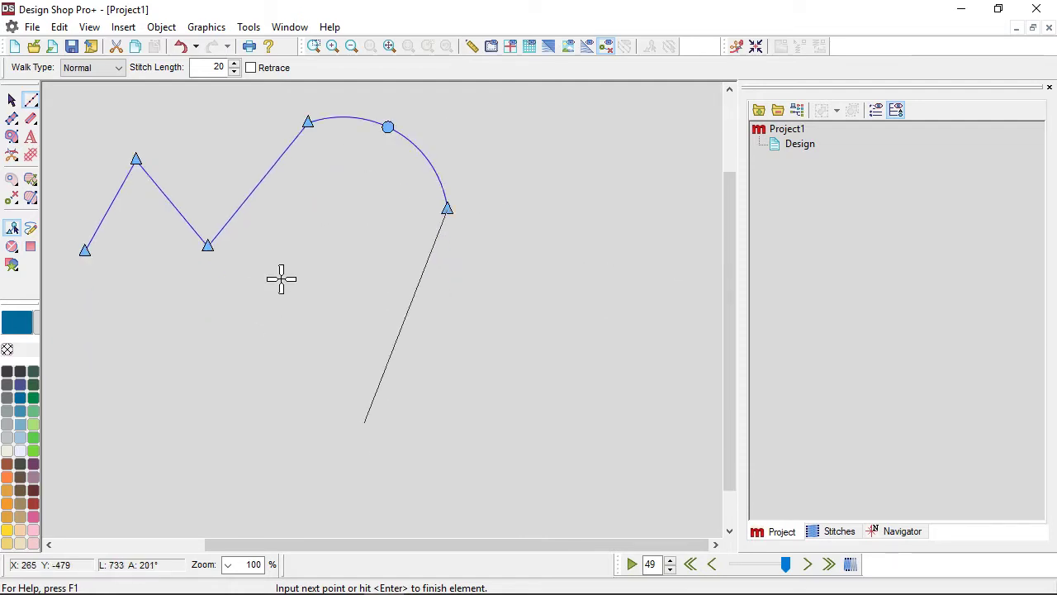
scroll(281, 340, up, 1)
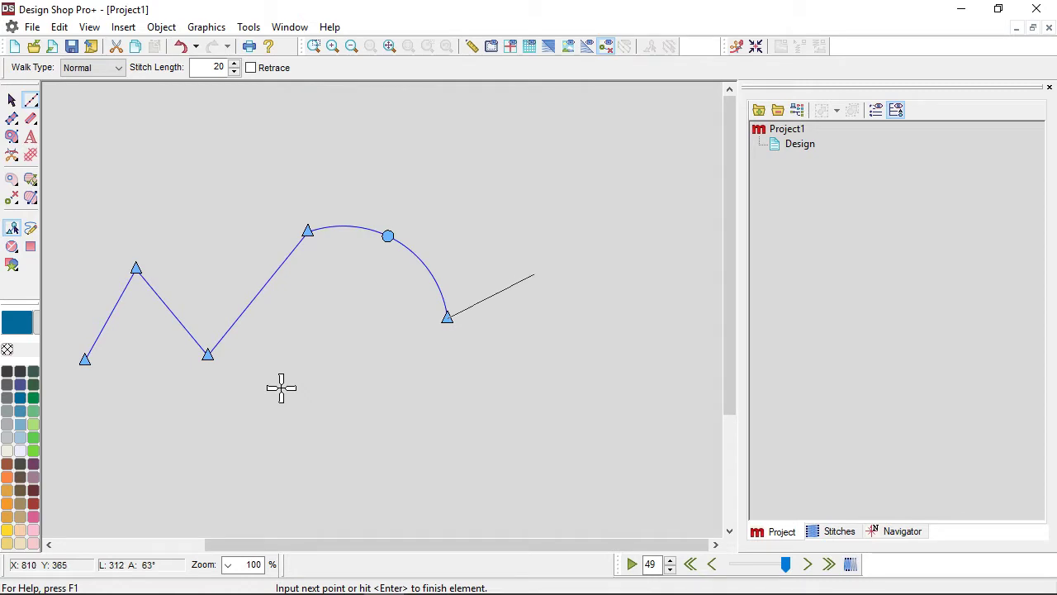
key(Escape)
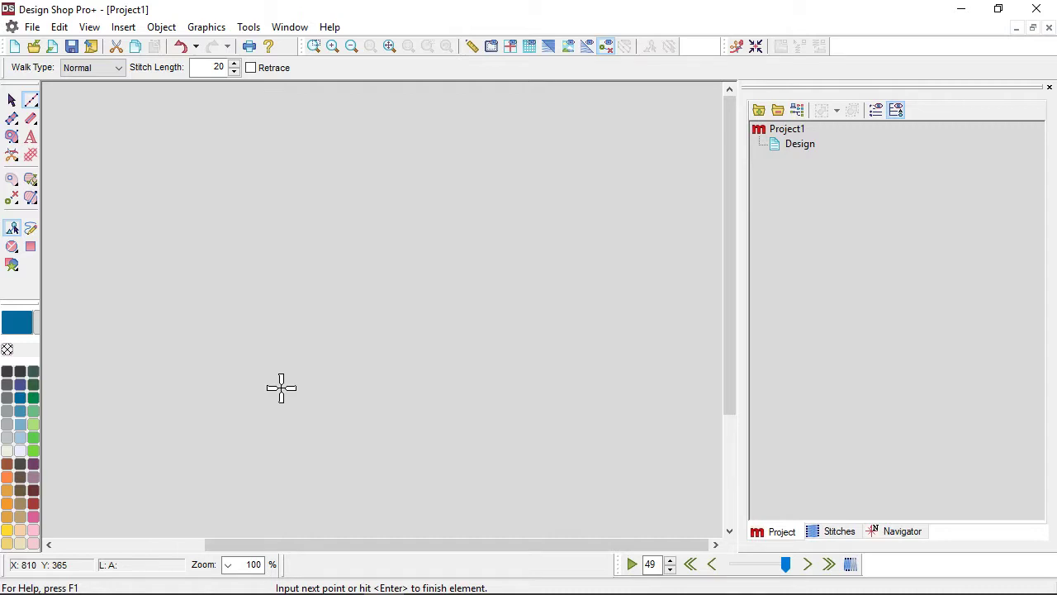
key(Escape)
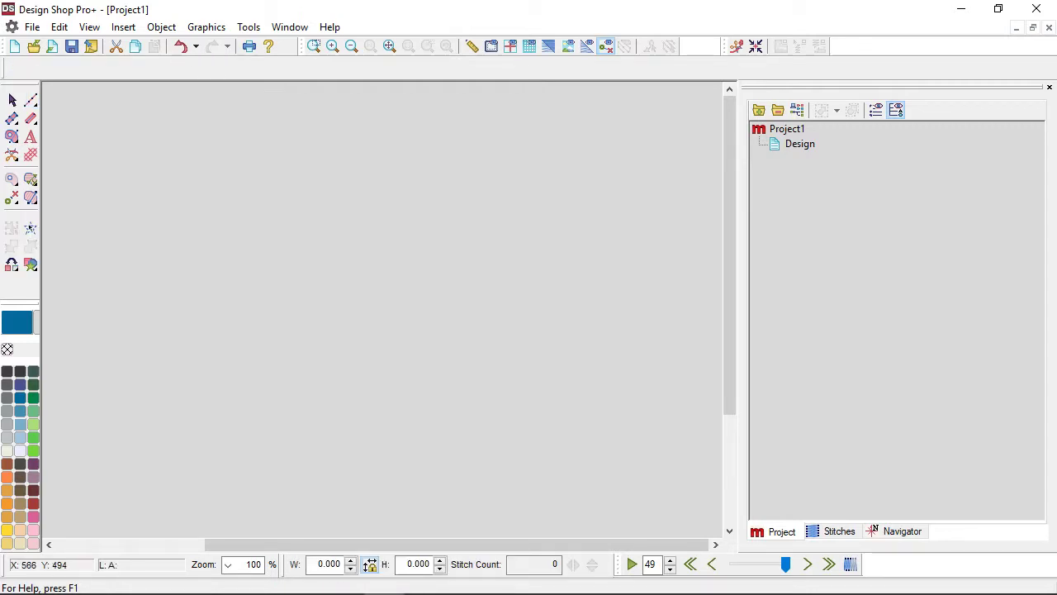
Start a straight zigzag walk line, removing the last two points with Backspace.
click(11, 228)
click(118, 220)
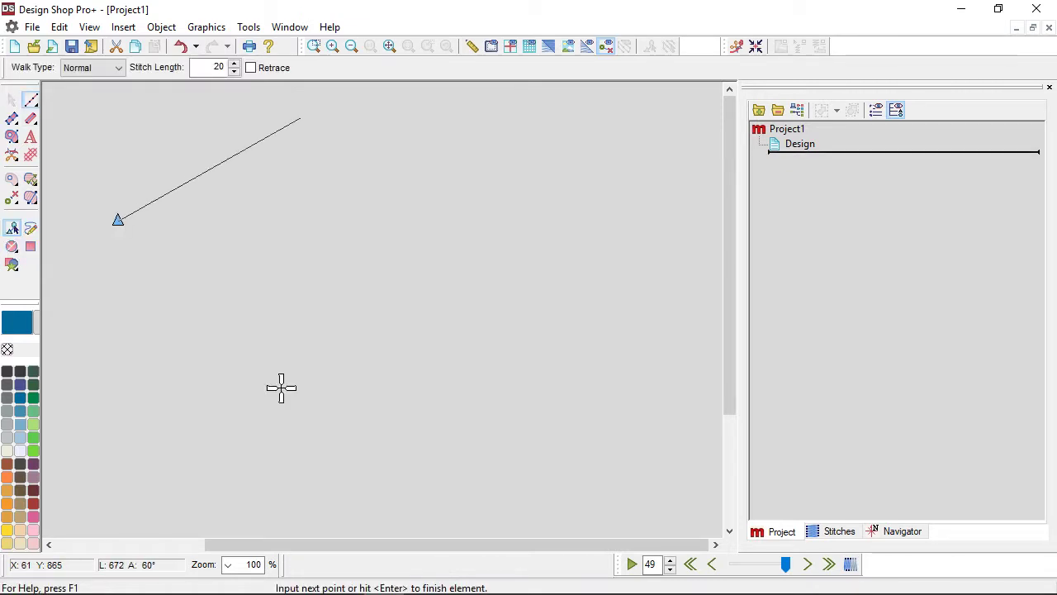
click(300, 117)
click(315, 175)
click(389, 211)
click(418, 259)
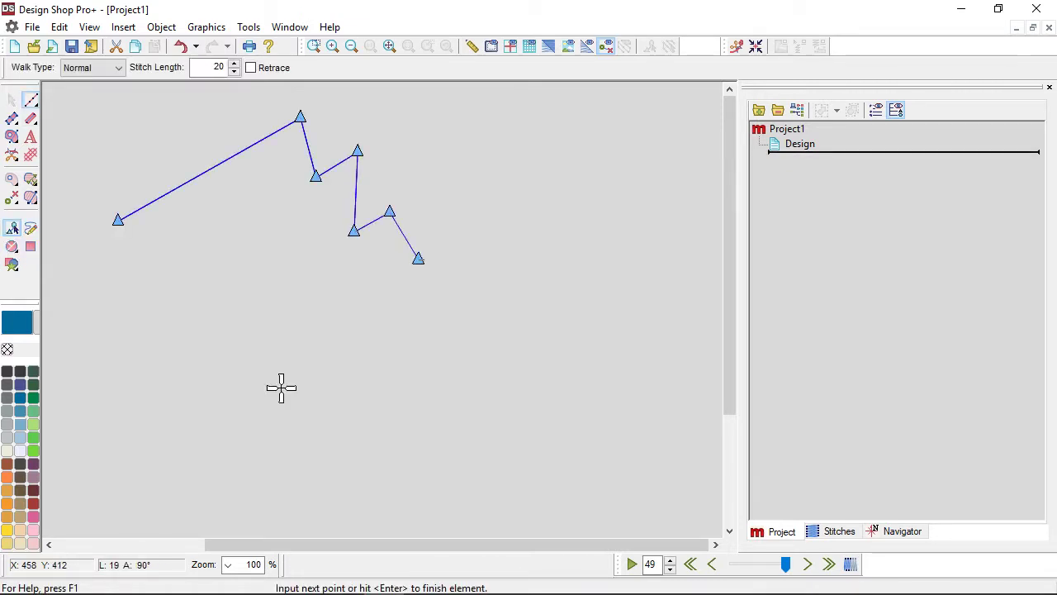
key(BackSpace)
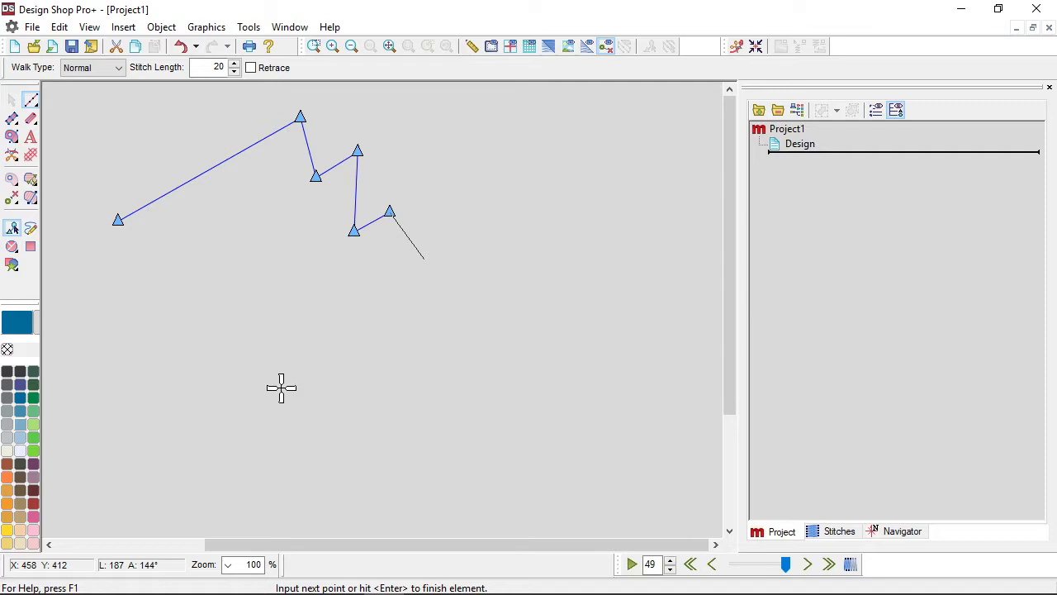
key(BackSpace)
key(BackSpace)
key(BackSpace)
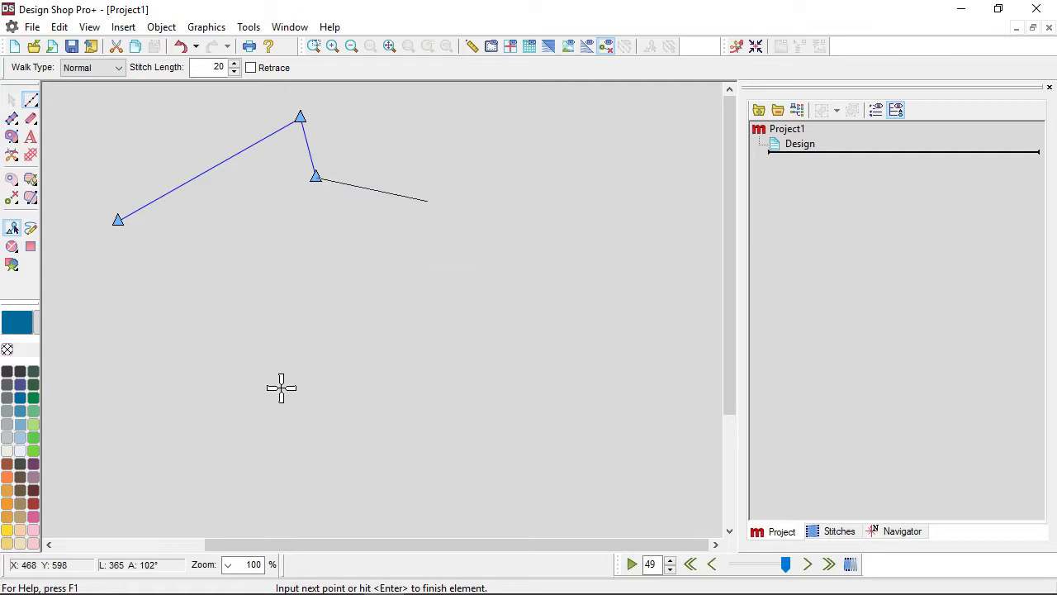
Extend the line with two corners and a looping curve below, then finish it.
click(427, 200)
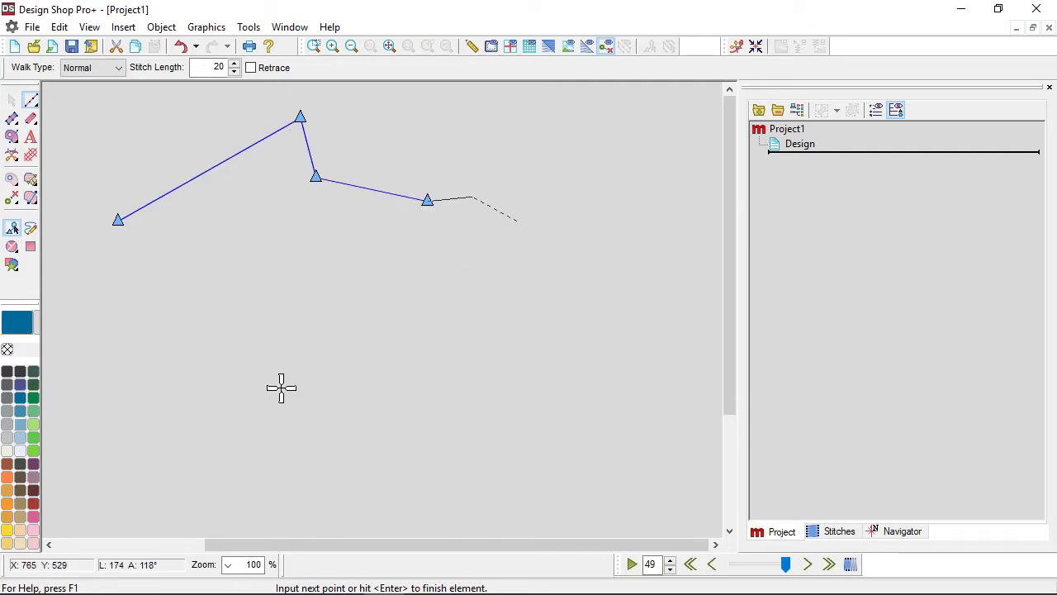
click(470, 196)
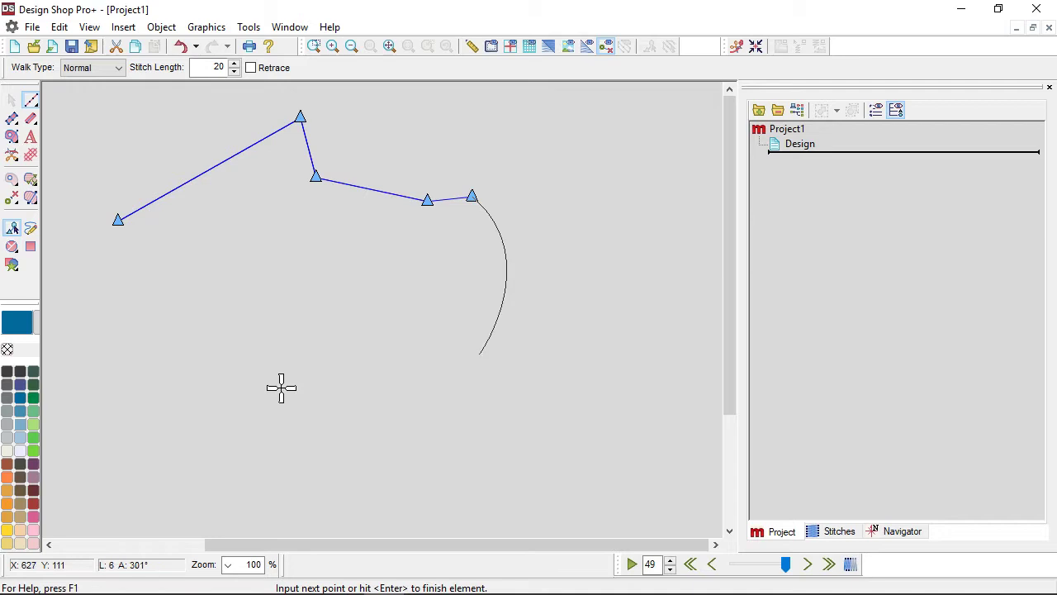
click(478, 354)
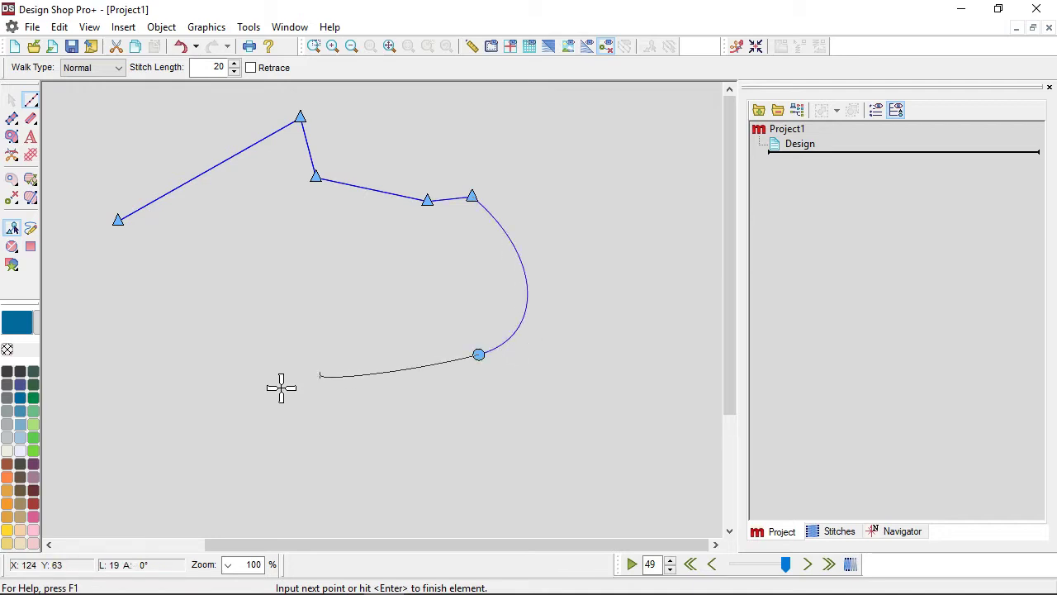
click(320, 376)
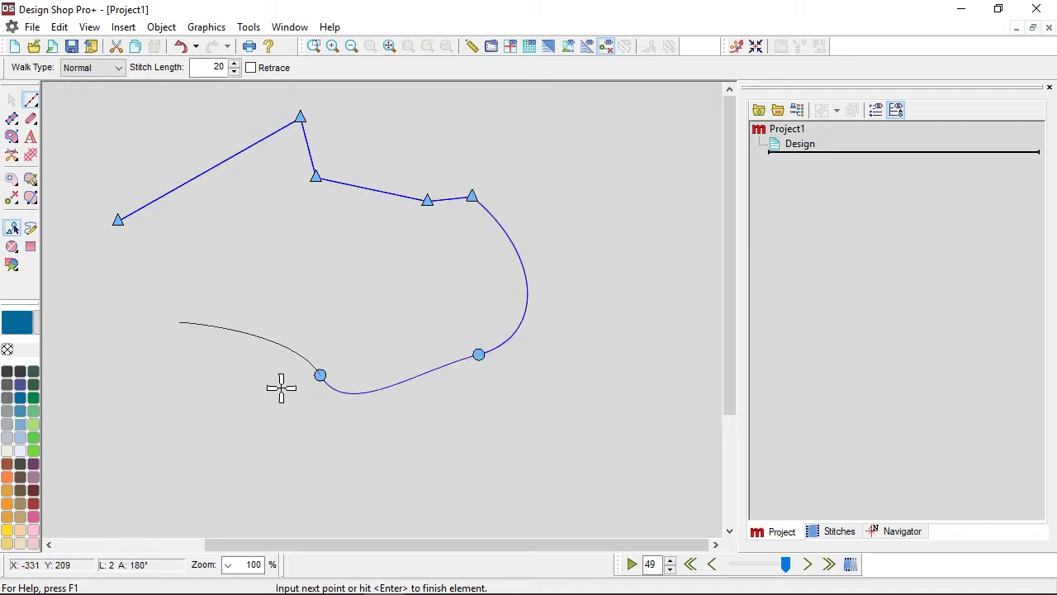
click(179, 322)
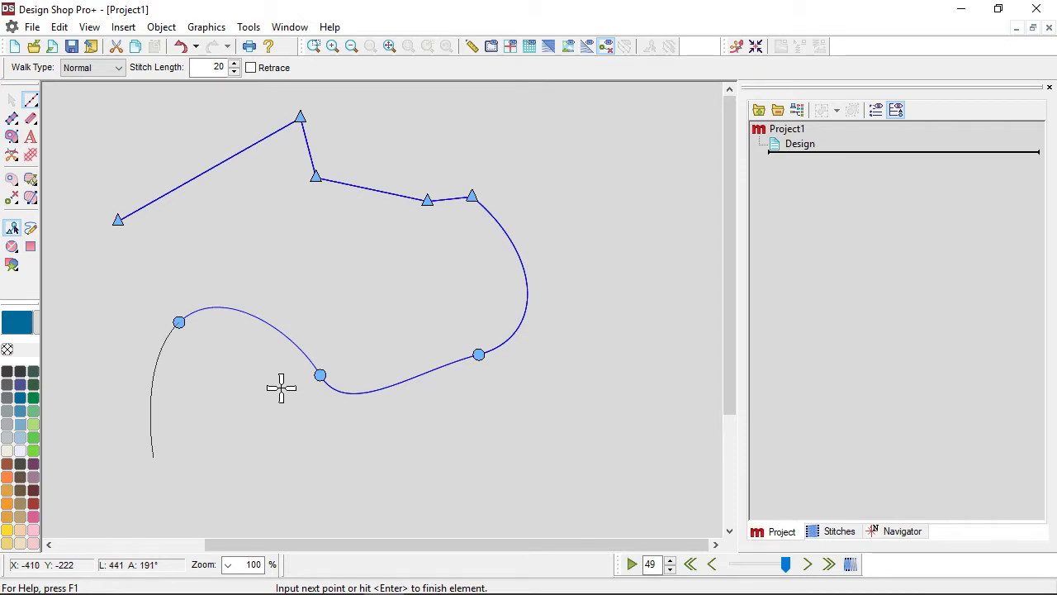
click(153, 458)
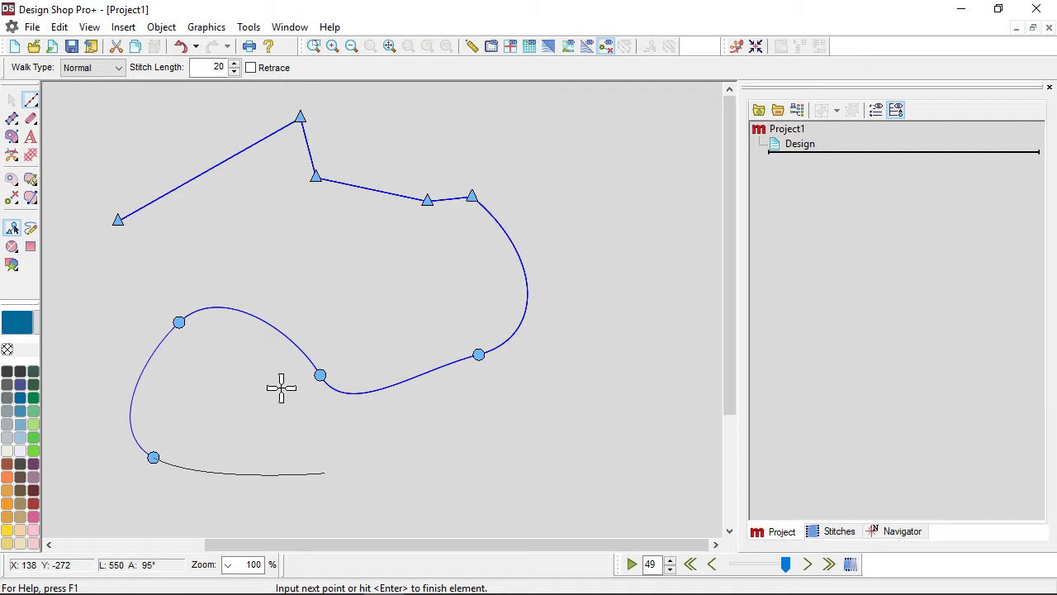
click(324, 473)
key(Return)
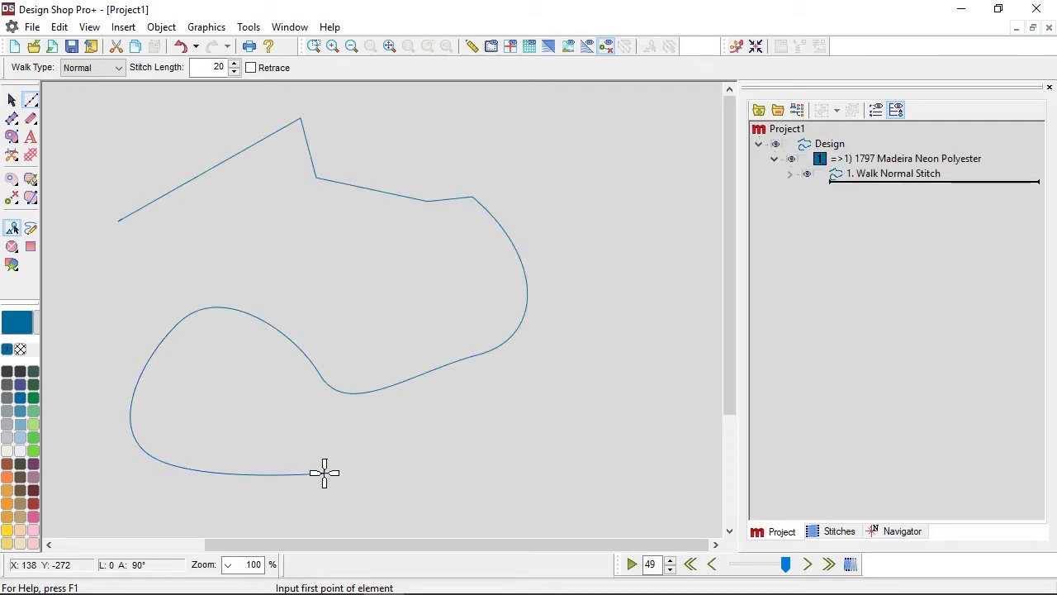
Draw a three-point angular walk line at the lower right.
click(466, 450)
click(532, 377)
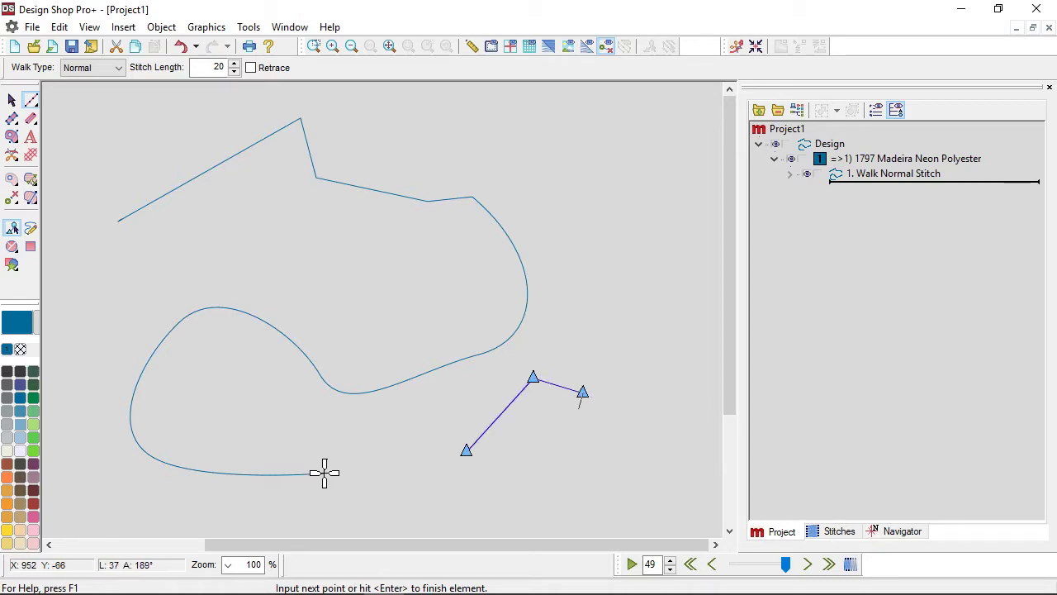
click(548, 467)
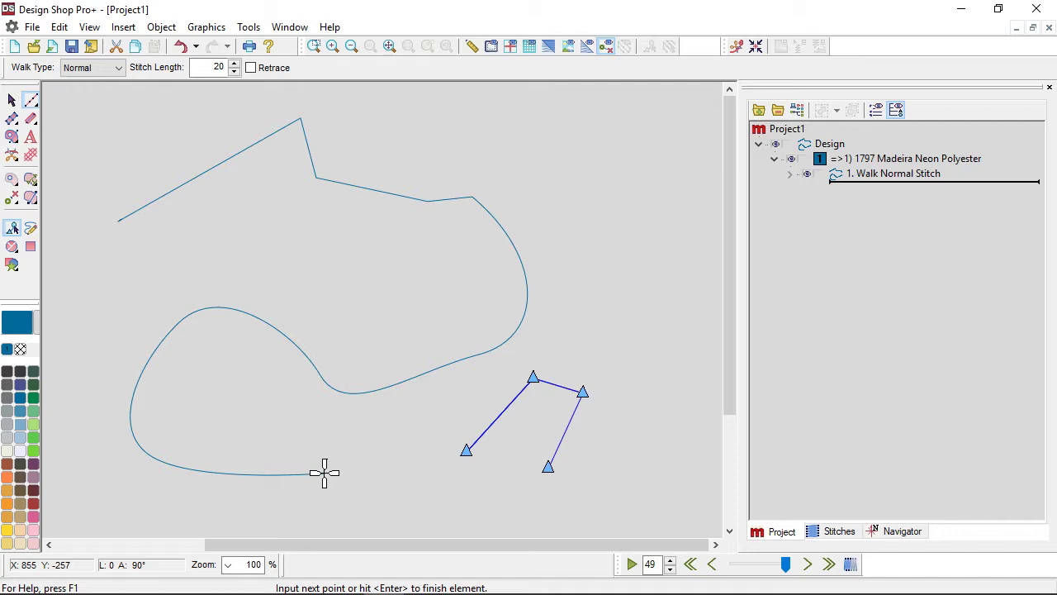
key(Return)
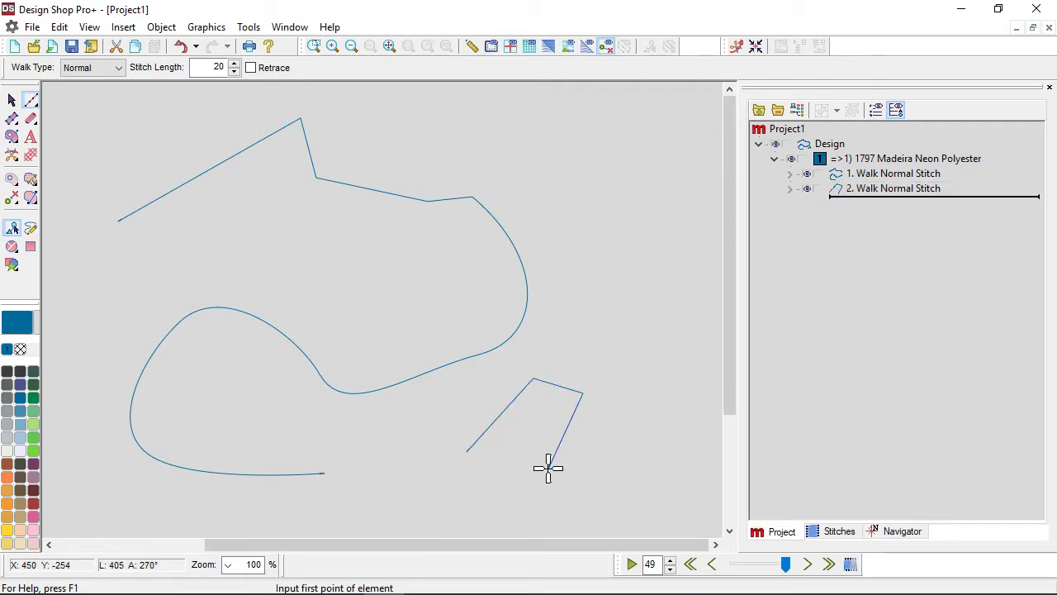
Draw a third walk line through four corners, closing back to its starting point.
click(433, 439)
click(551, 334)
click(624, 342)
click(610, 418)
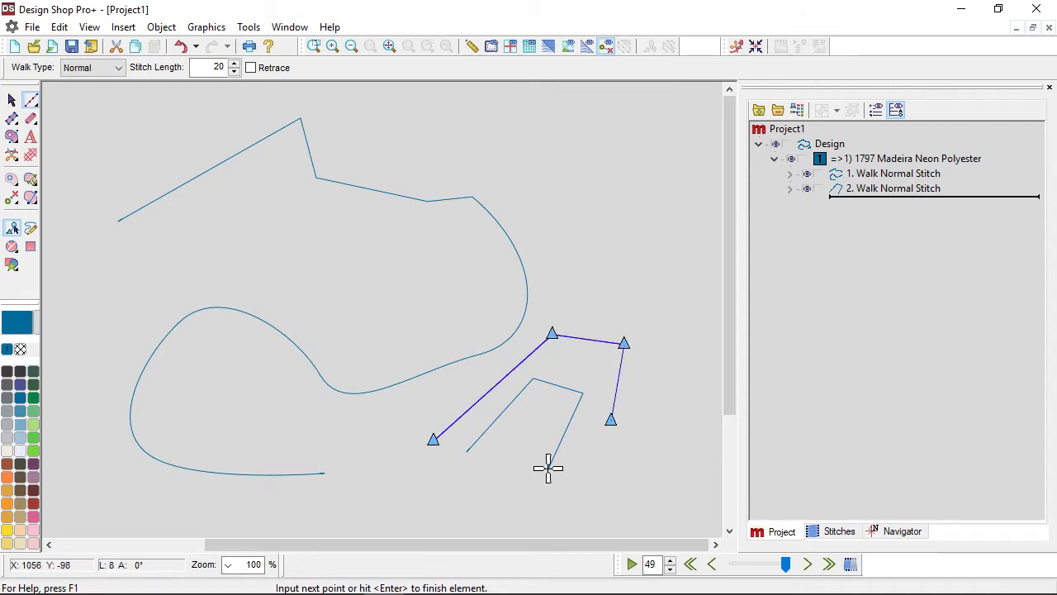
click(433, 440)
Finish the third walk line so it is listed as 3. Walk Normal Stitch.
key(Return)
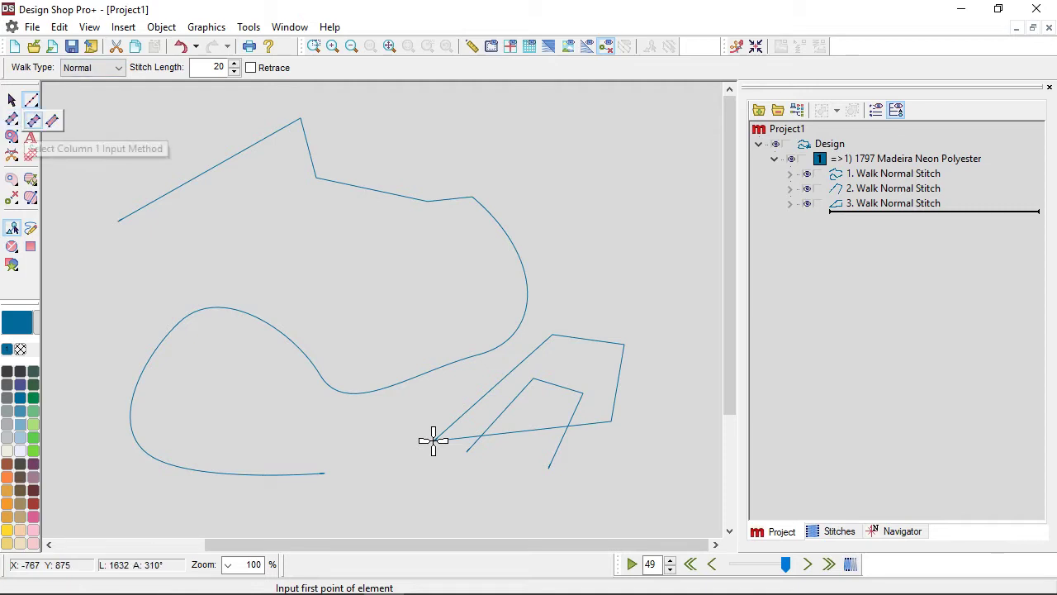
Pick the Column 1 input method and draw a level satin column rectangle.
click(31, 118)
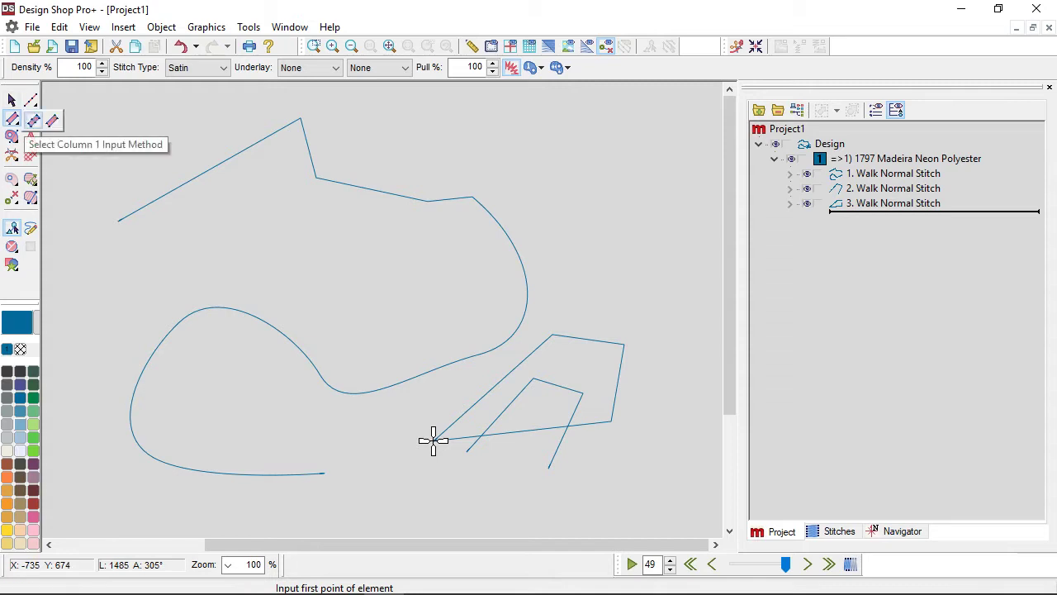
click(12, 118)
click(300, 228)
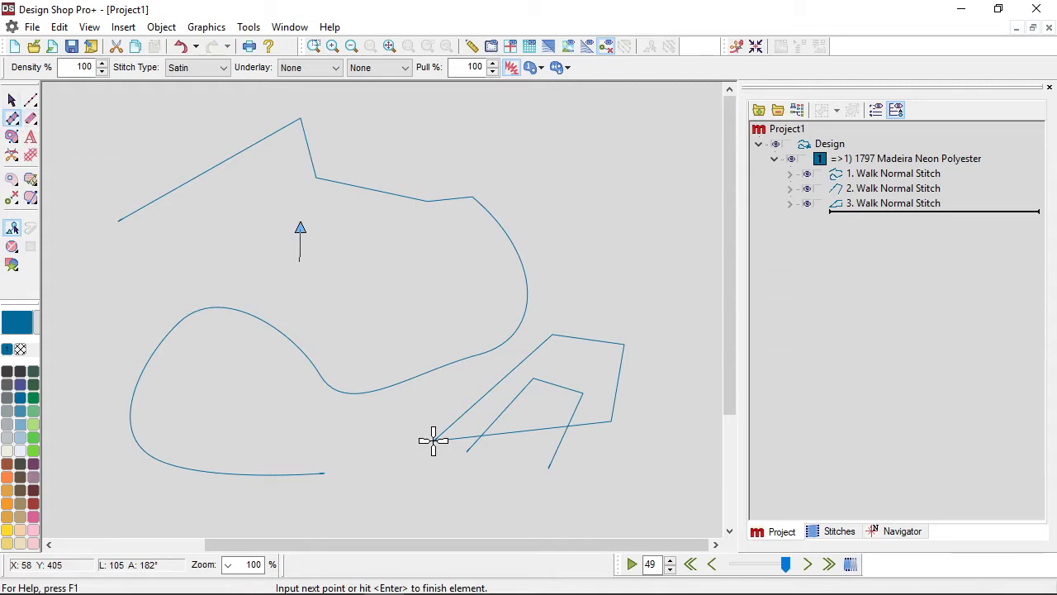
click(300, 260)
click(400, 227)
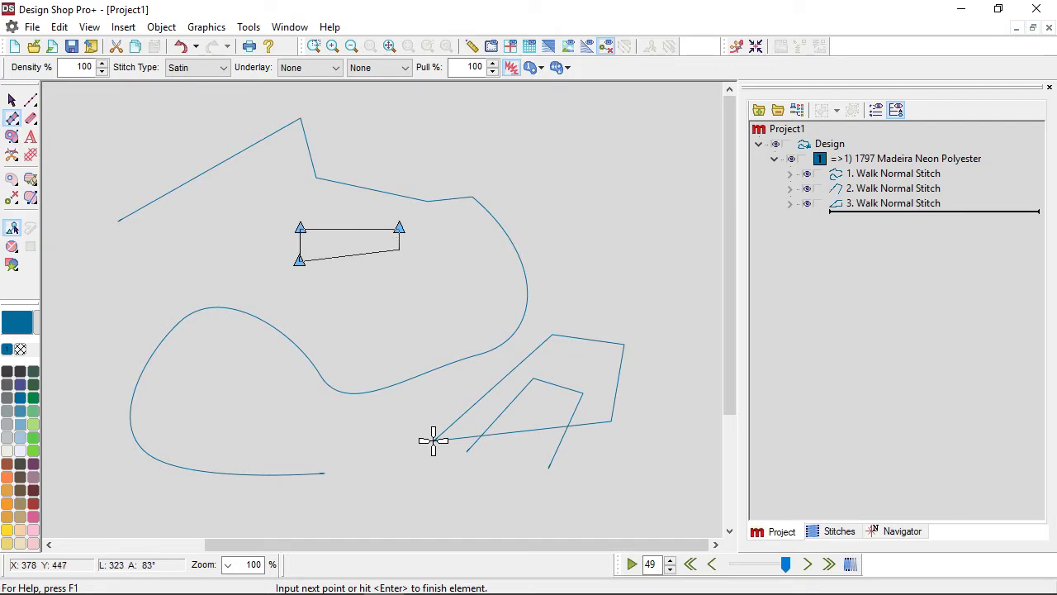
click(399, 260)
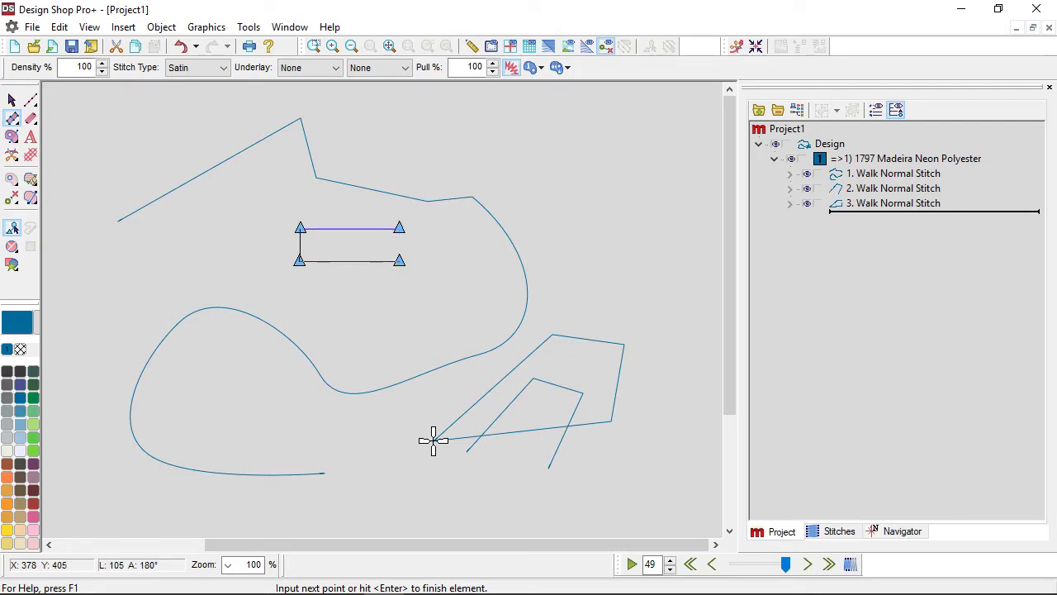
key(Return)
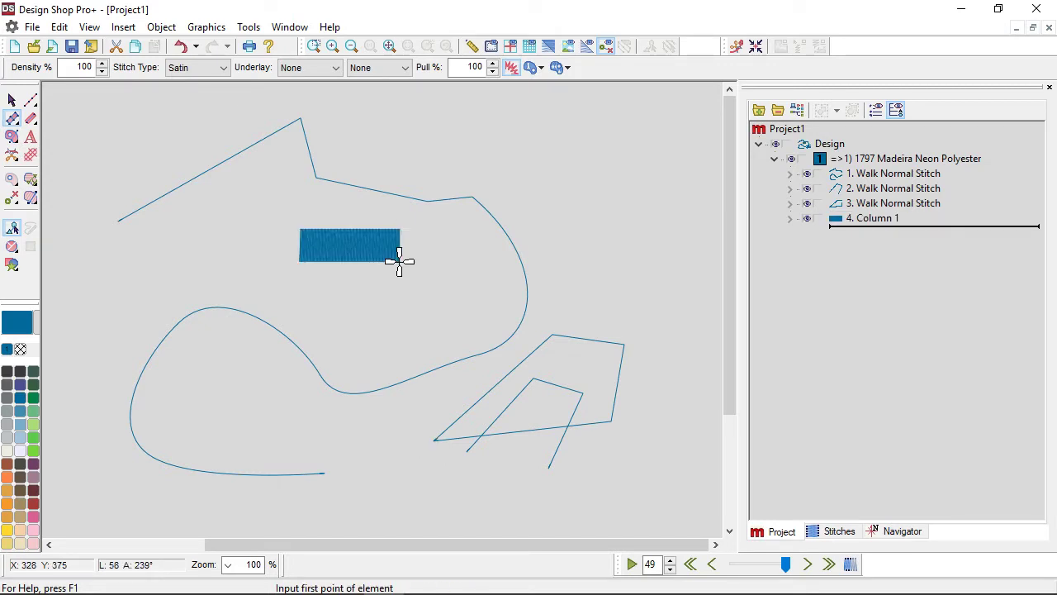
Draw a second, slightly tilted satin column to the right of the first.
click(452, 232)
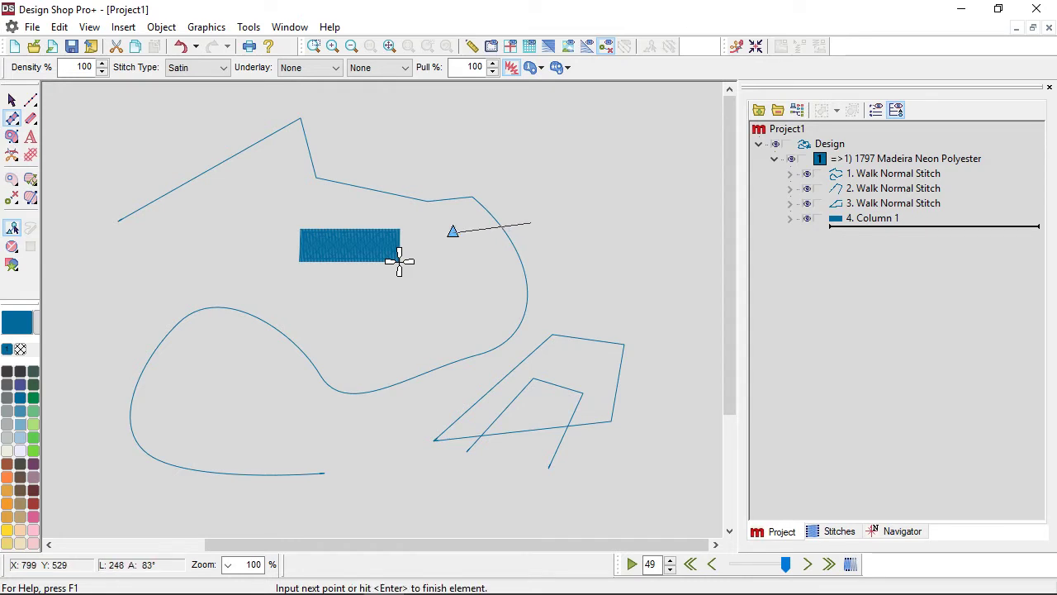
click(544, 231)
click(455, 256)
click(539, 225)
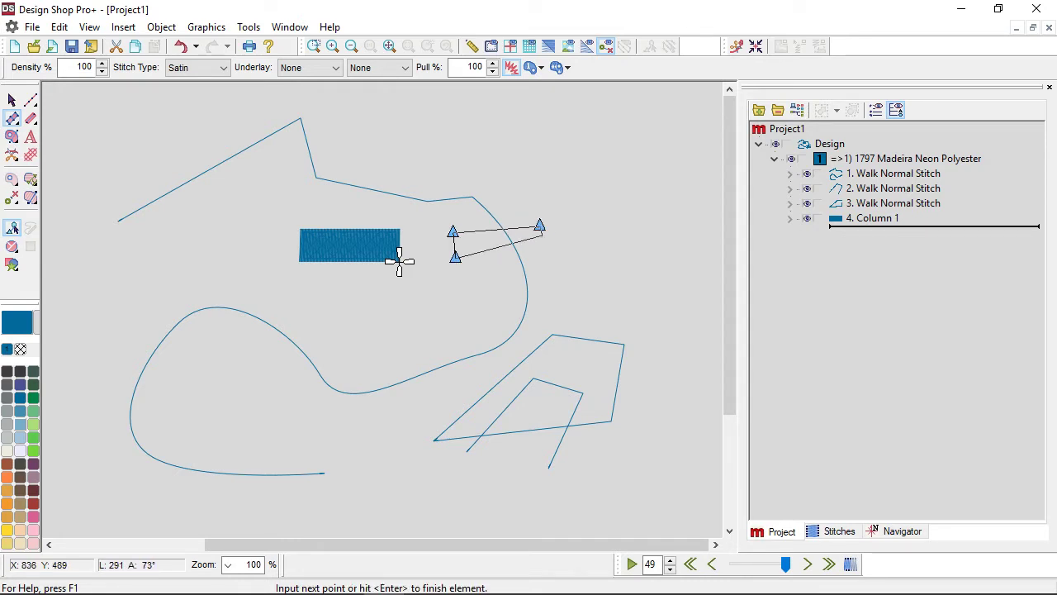
click(544, 251)
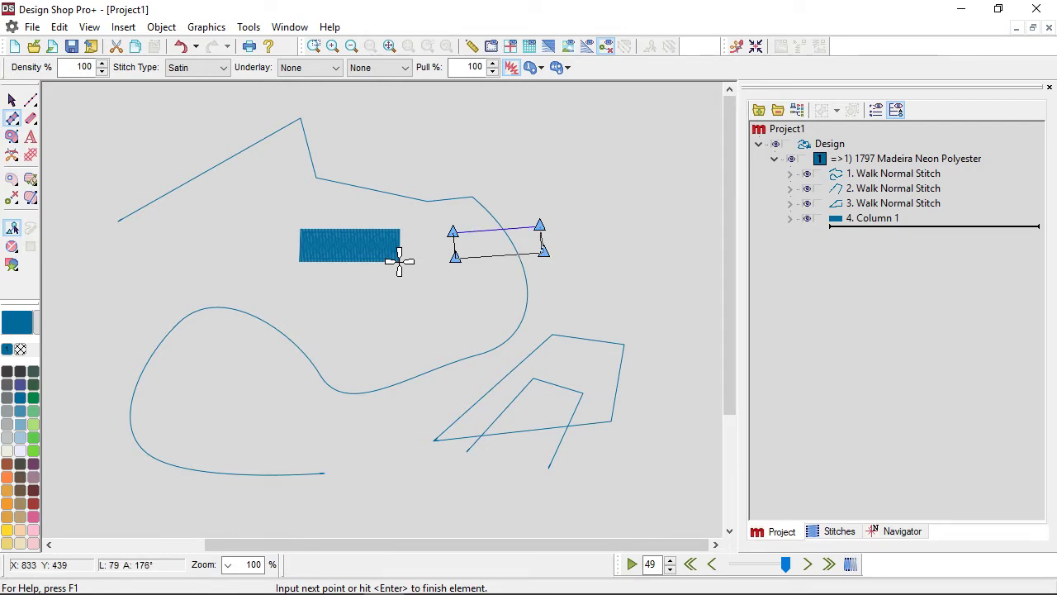
key(Return)
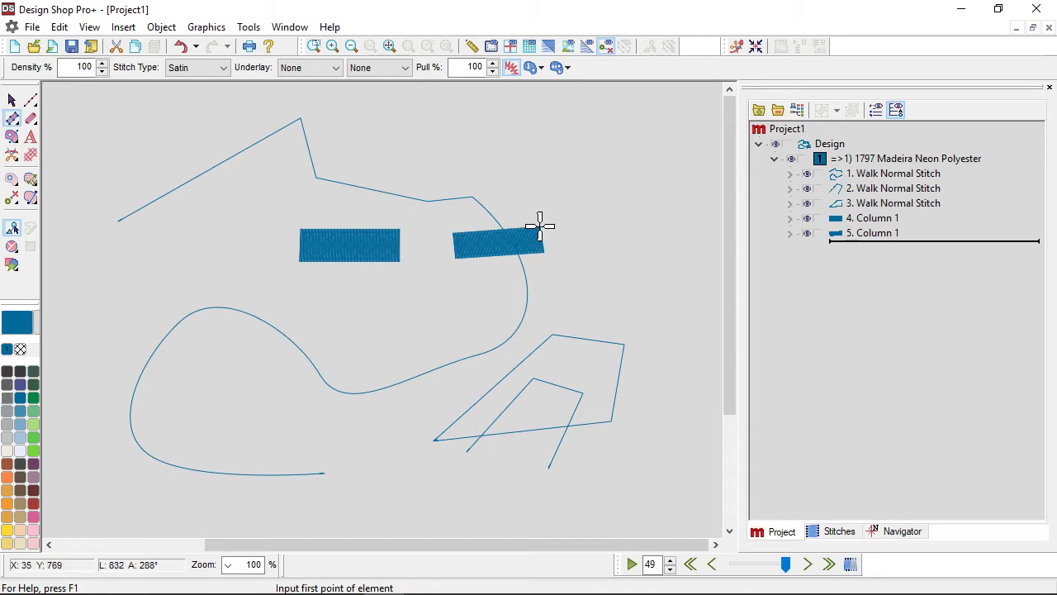
Draw an eight-corner stepped walk line forming two overlapping boxes on the left.
click(31, 99)
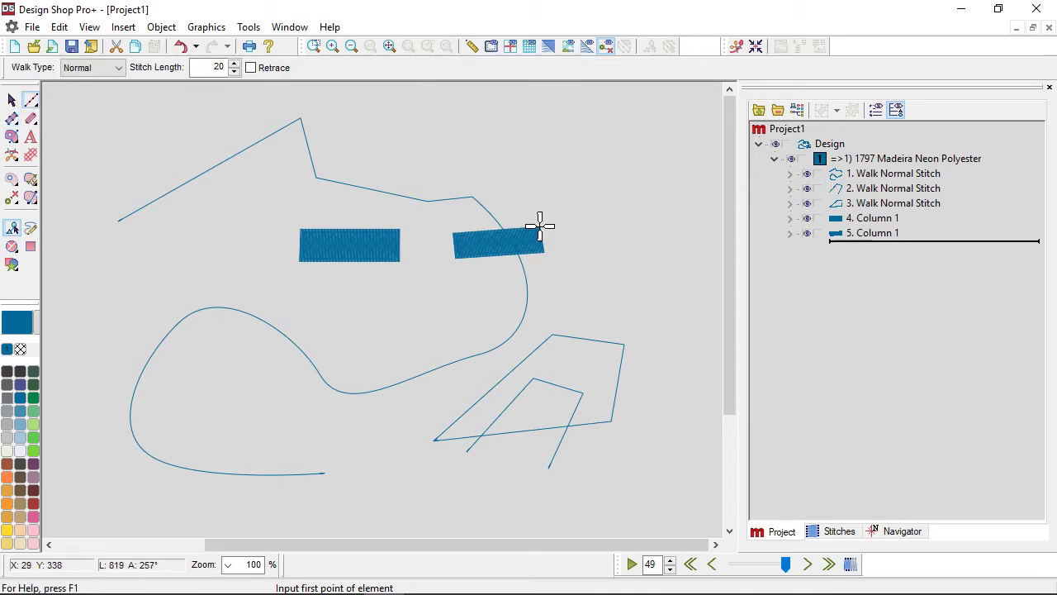
click(195, 225)
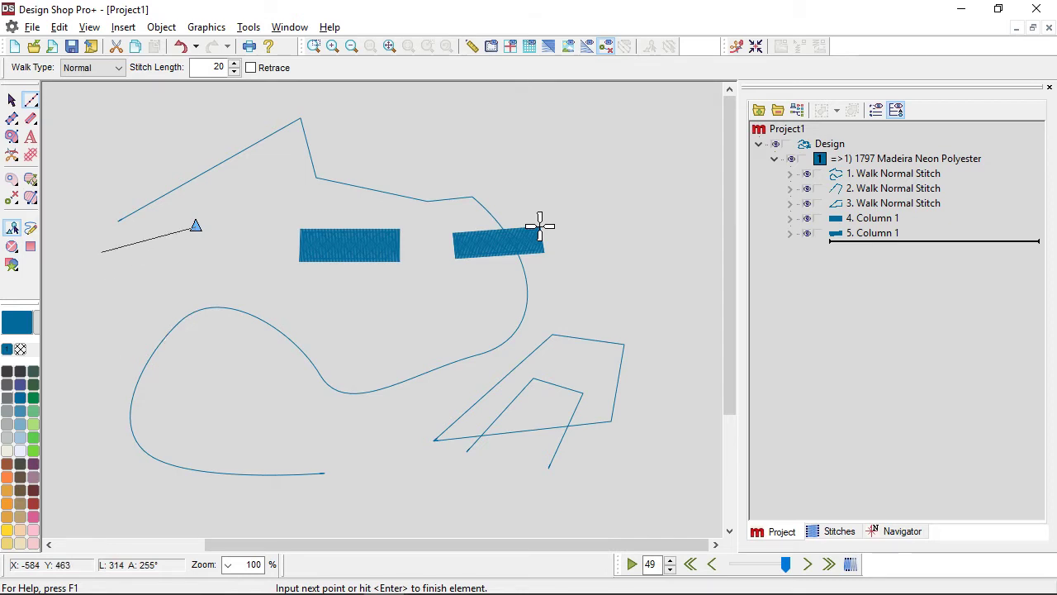
click(83, 225)
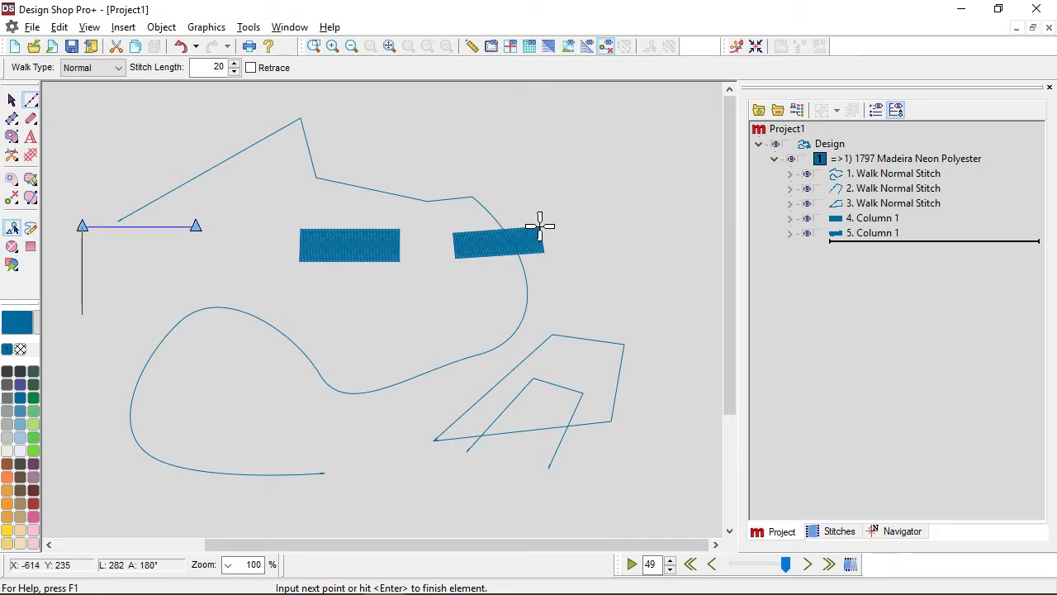
click(82, 313)
click(206, 314)
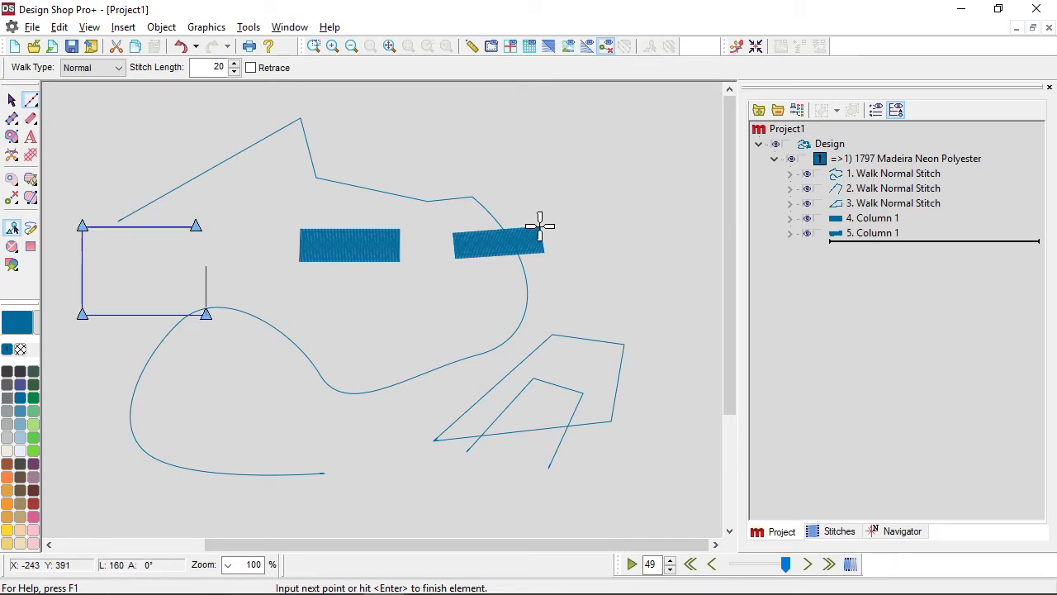
click(206, 270)
click(269, 270)
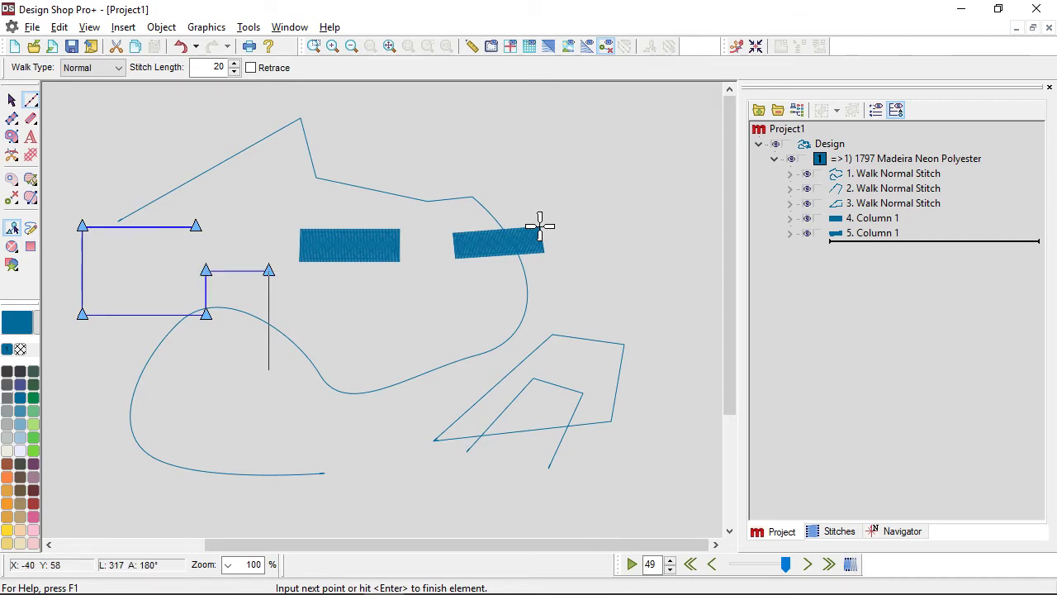
click(269, 370)
click(118, 369)
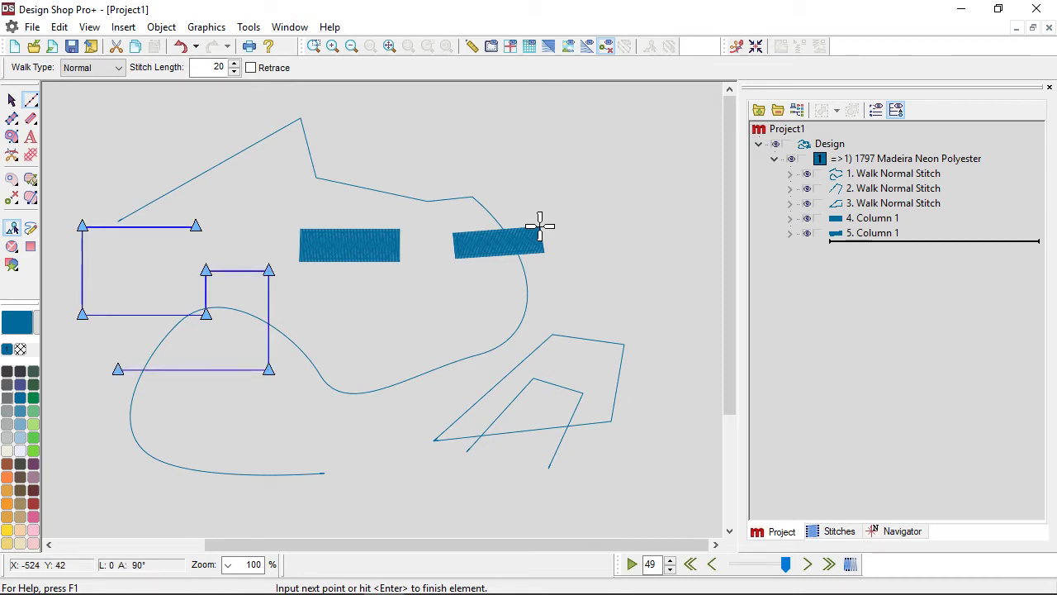
key(Return)
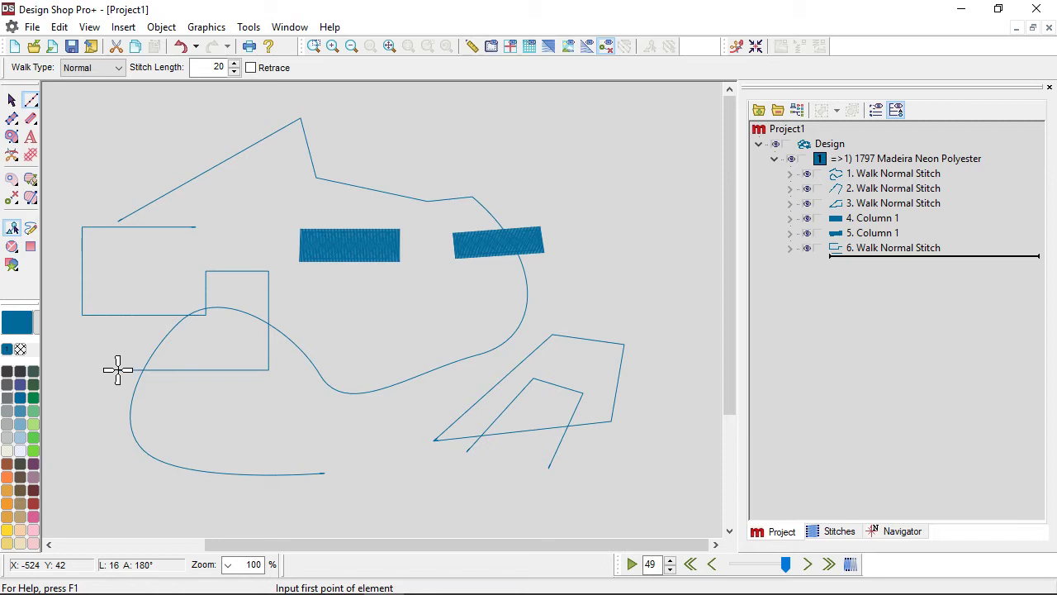